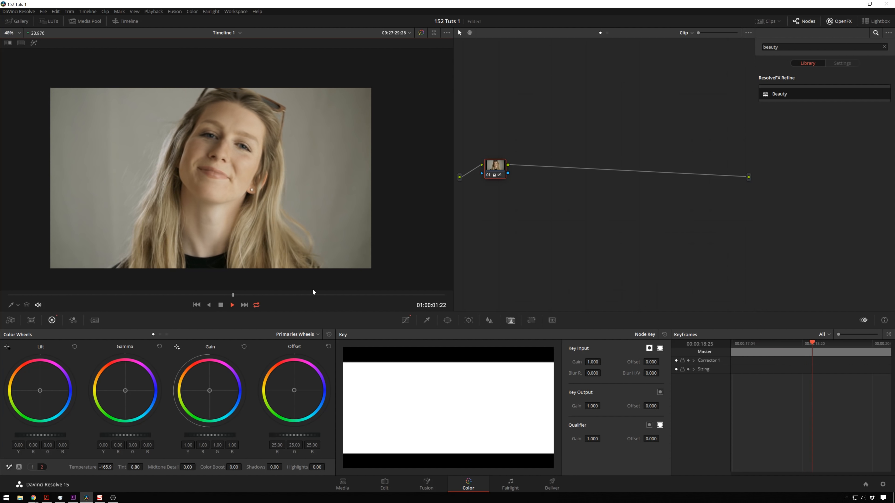
Go to the clip's first frame, align node 01 with the source and output, and add a serial node after it.
scroll(258, 137, "up", 3)
left_click_drag(305, 295, 1, 298)
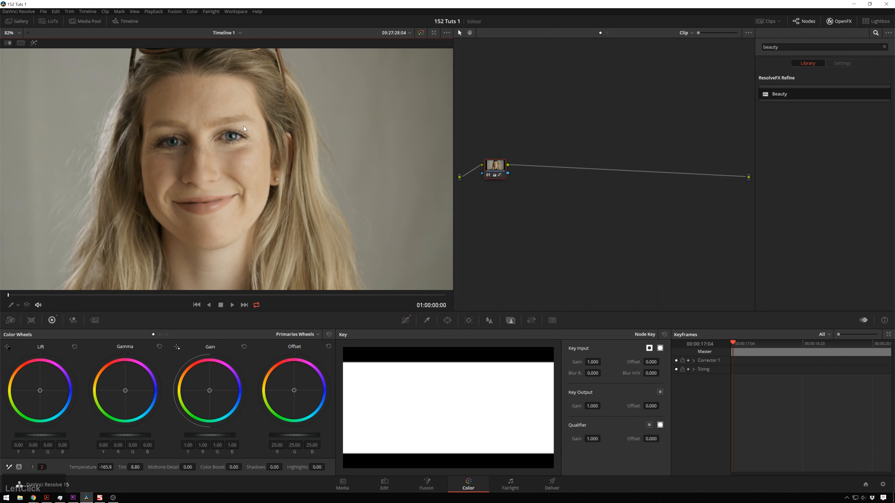
scroll(240, 133, "up", 2)
scroll(240, 134, "down", 2)
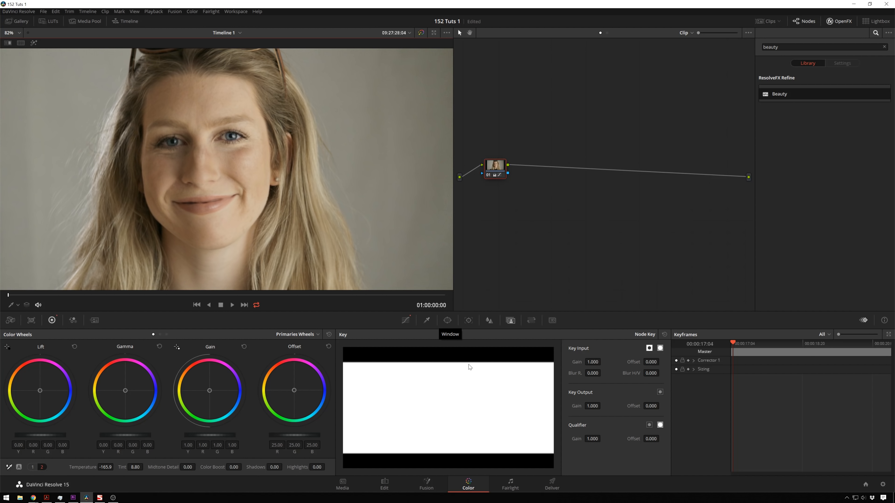
left_click_drag(495, 168, 495, 181)
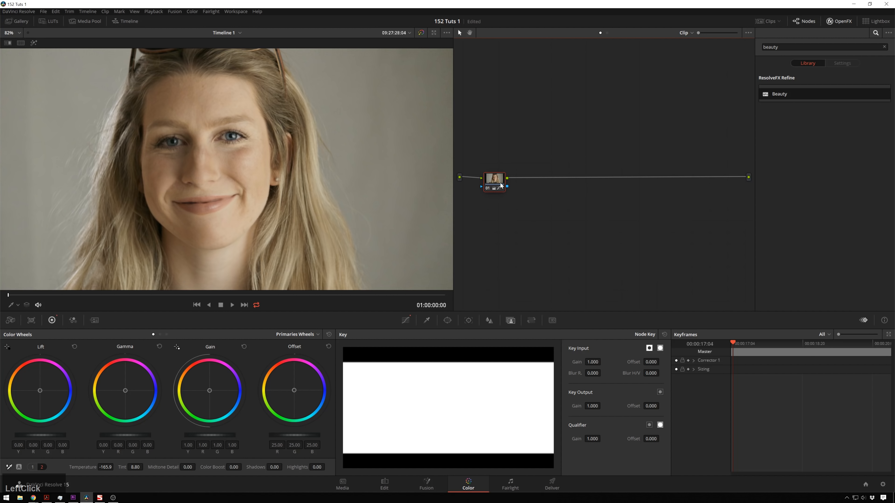
key("alt+s")
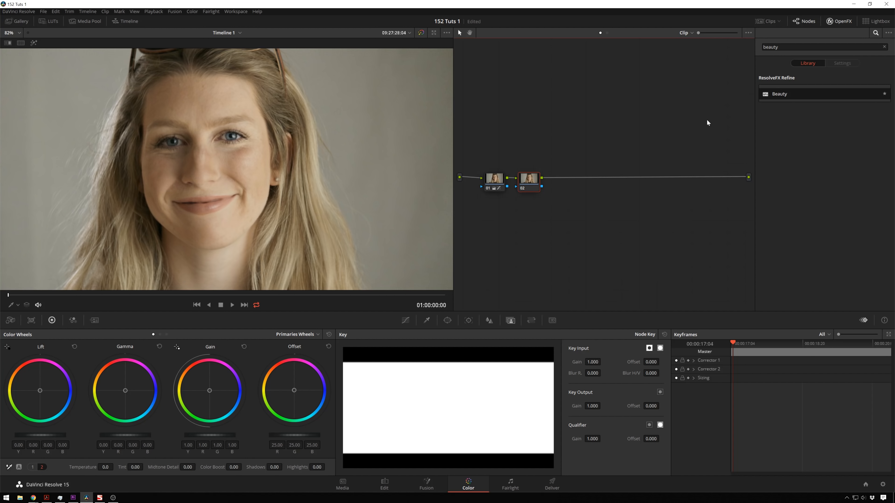
Sample the skin tone on the cheek with the HSL qualifier for node 02 and show the selection highlighted.
left_click(426, 320)
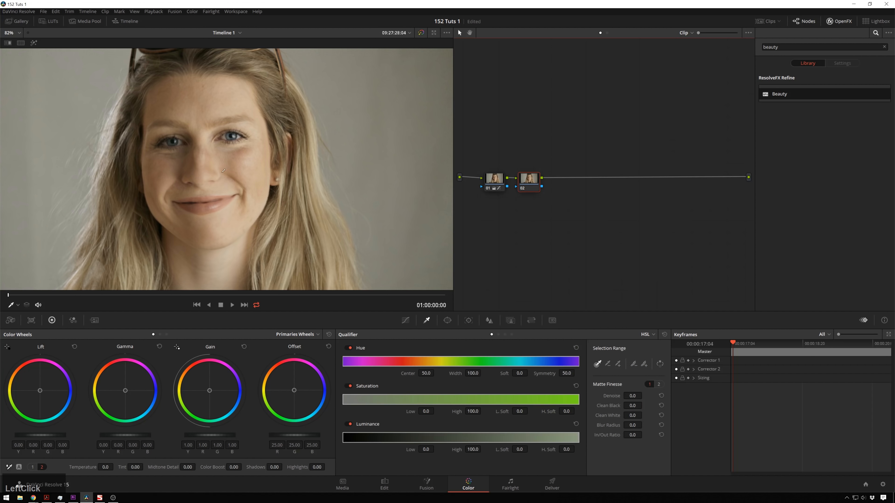
left_click(235, 160)
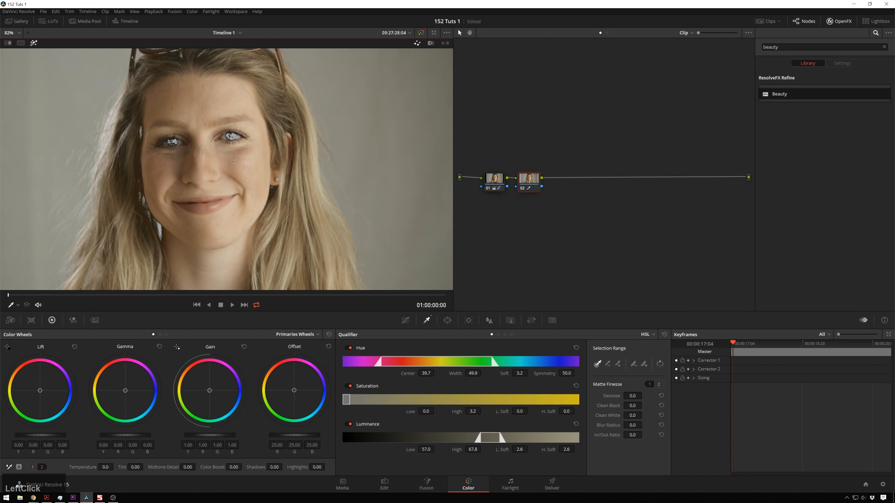
scroll(211, 181, "up", 3)
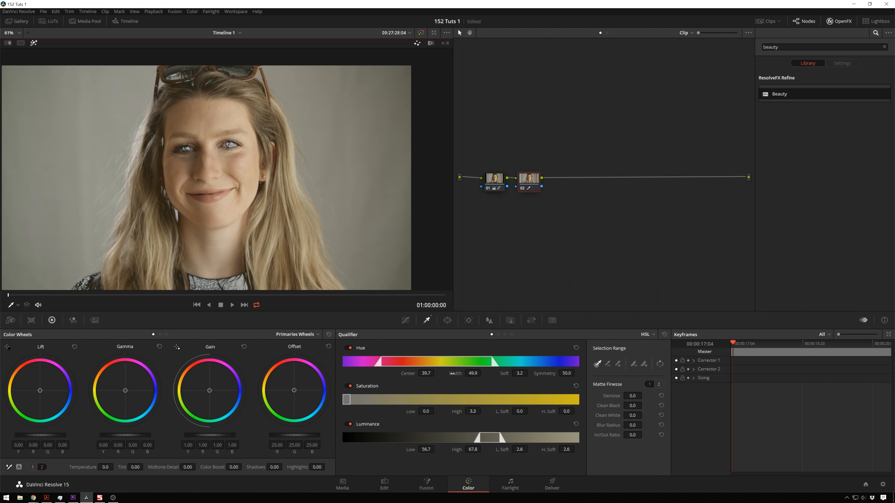
Narrow the skin selection to Hue Width 4.4, Saturation Low 0.5 and Luminance Low 57.4.
left_click_drag(459, 374, 431, 373)
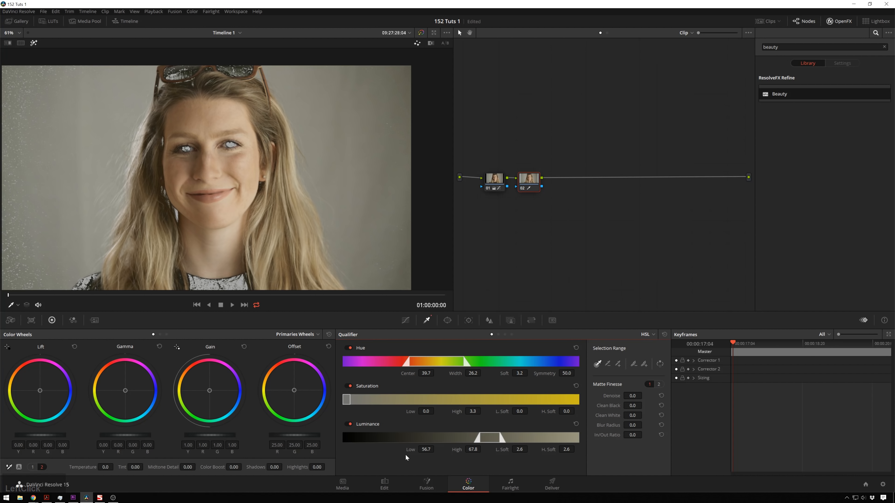
mouse_move(425, 449)
left_mouse_down()
mouse_move(436, 449)
mouse_move(398, 450)
left_mouse_up()
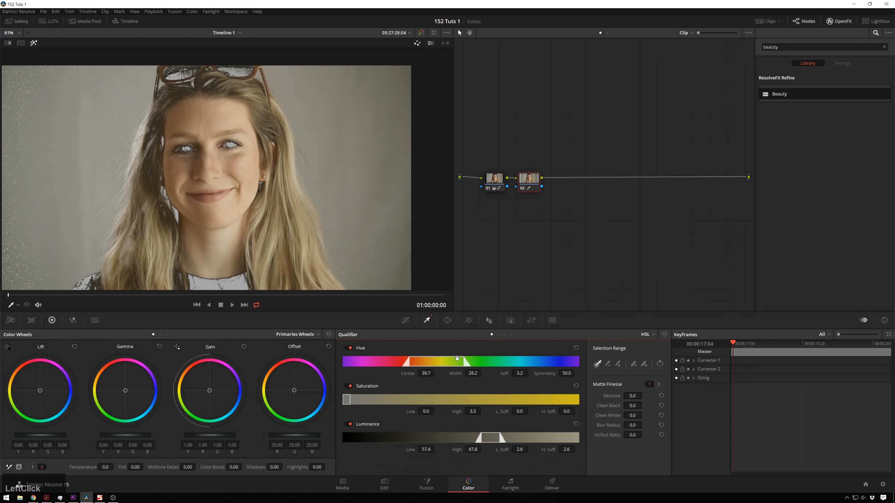
left_click_drag(457, 373, 381, 373)
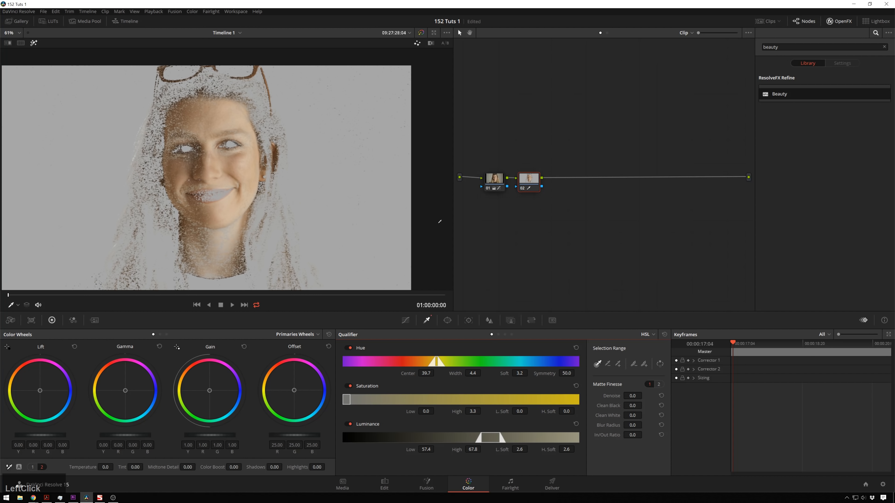
left_click_drag(423, 416, 426, 416)
Refine the skin matte with Denoise 99.3 and In/Out Ratio -51.7, checking the selection during playback.
left_click_drag(611, 396, 612, 396)
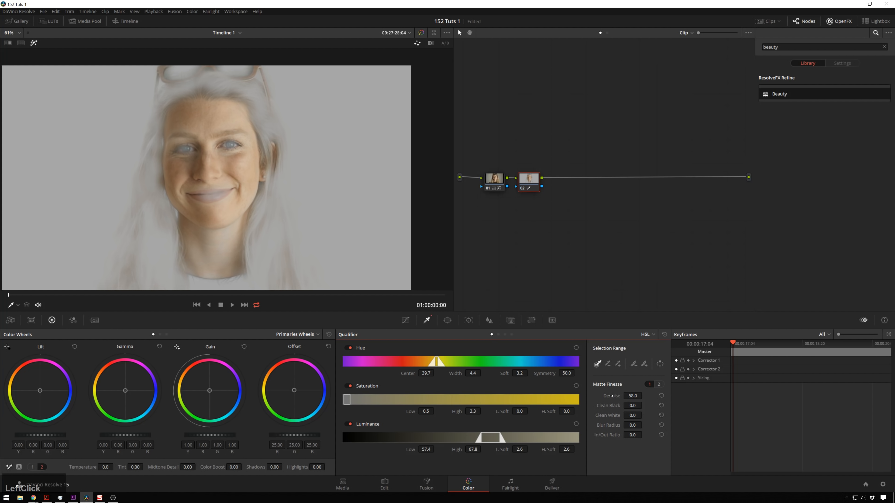
left_click_drag(607, 435, 604, 435)
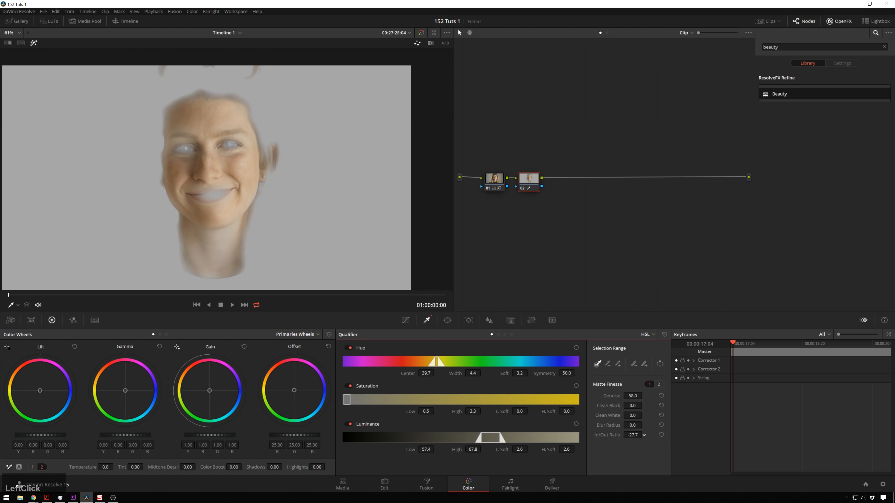
key("space")
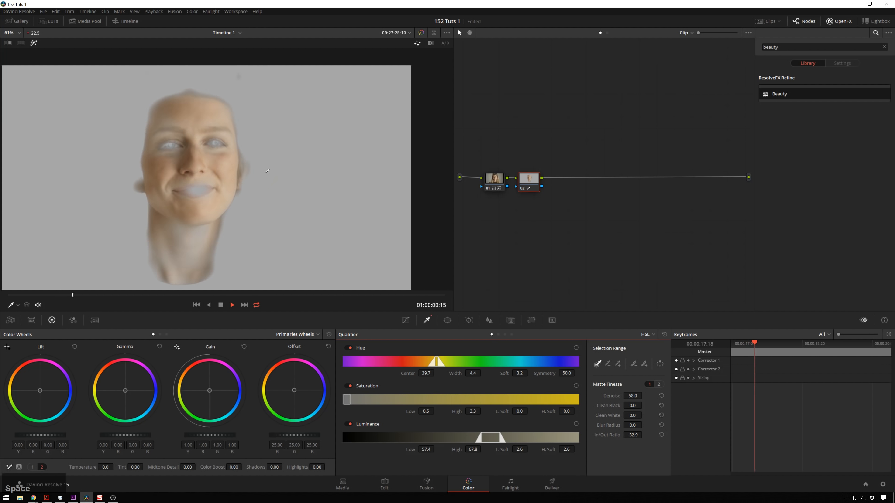
left_click_drag(620, 396, 635, 396)
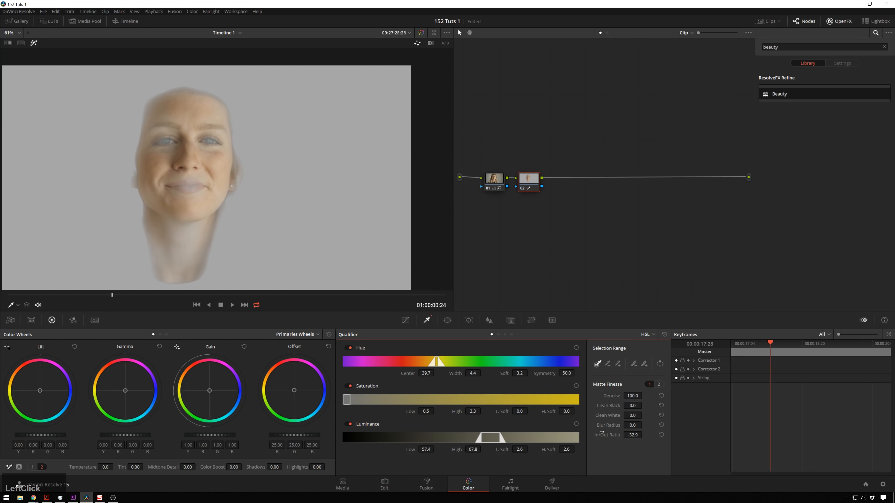
left_click_drag(610, 437, 607, 438)
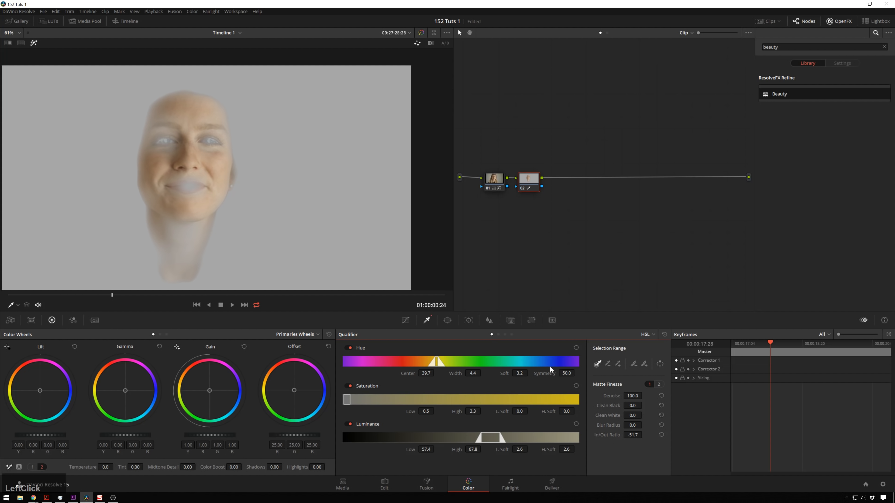
key("space")
key("space")
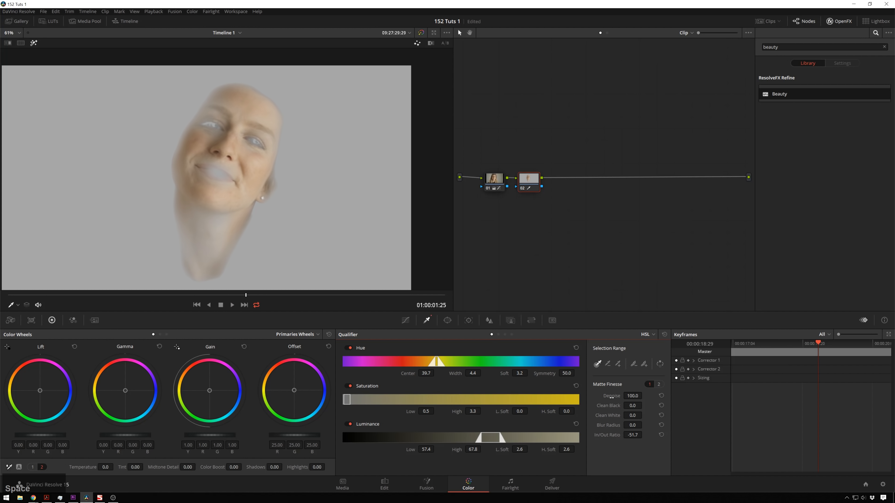
left_click_drag(612, 397, 610, 397)
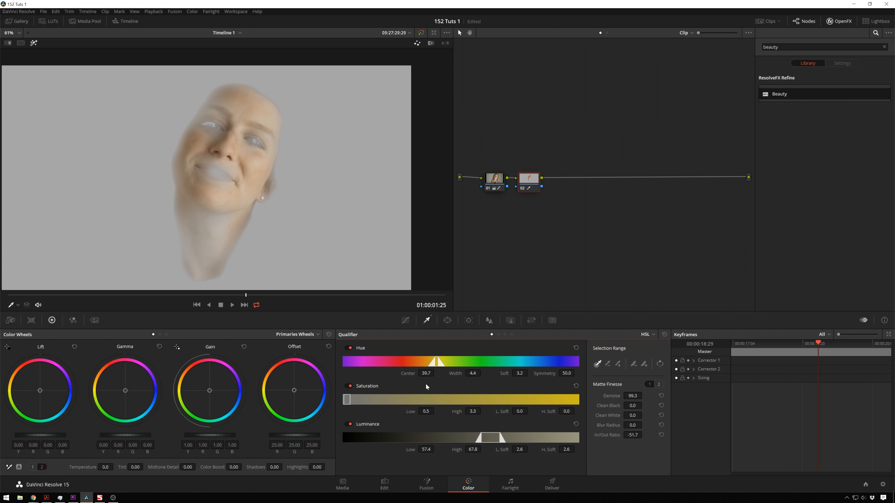
Set the qualifier's Hue Width to 5.3 and Luminance Low to 57.8, and check the matte during playback.
left_click_drag(455, 375, 483, 372)
key("space")
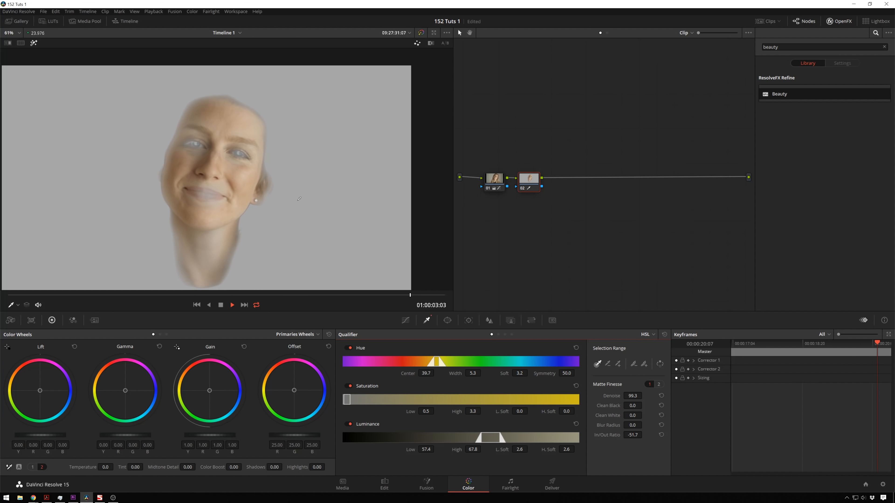
key("space")
left_click_drag(423, 449, 436, 448)
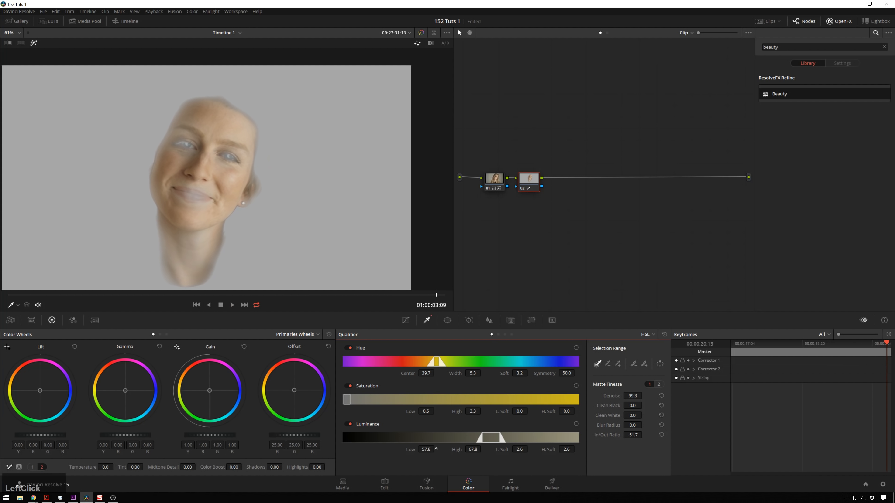
key("space")
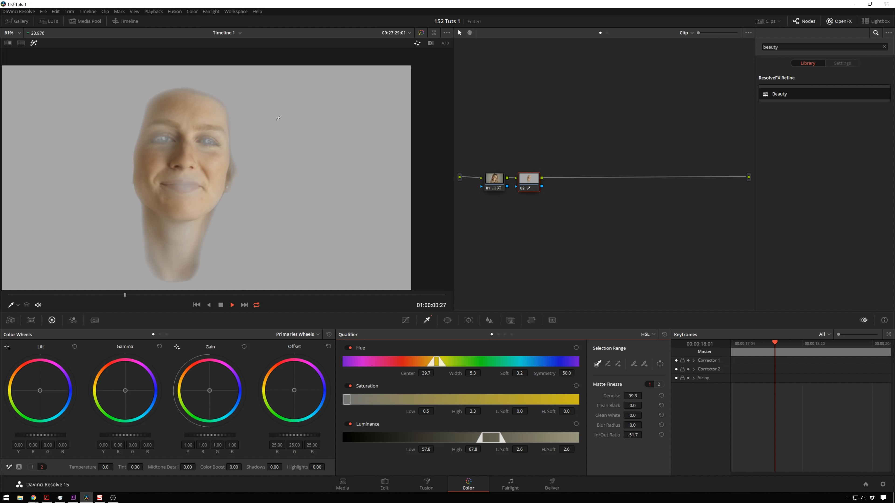
key("space")
Turn off the selection highlight and apply the ResolveFX Beauty effect to node 02.
key("shift+h")
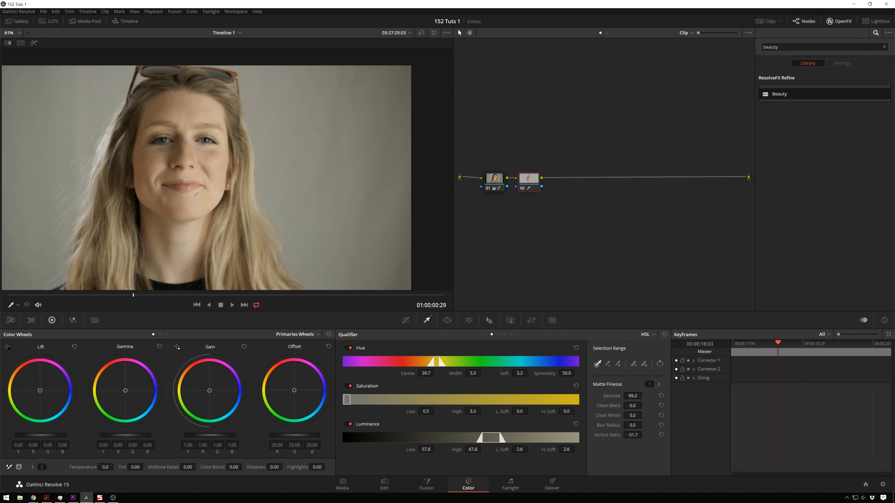
scroll(204, 136, "up", 2)
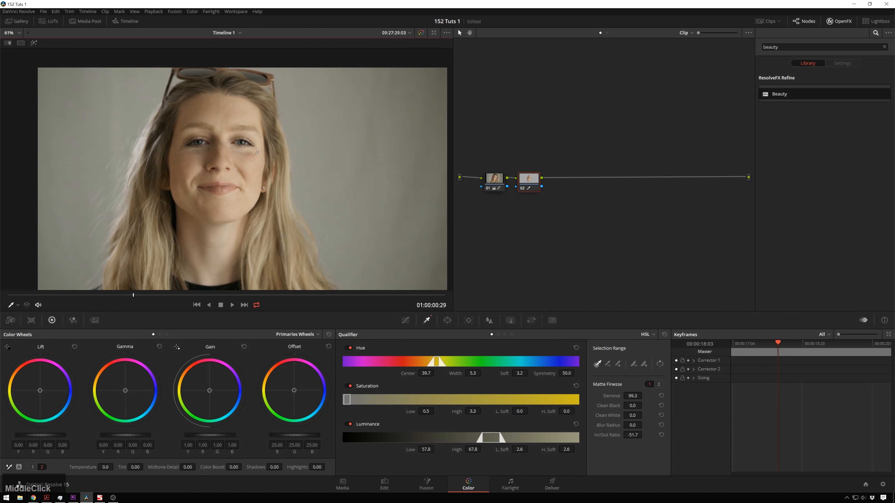
key("space")
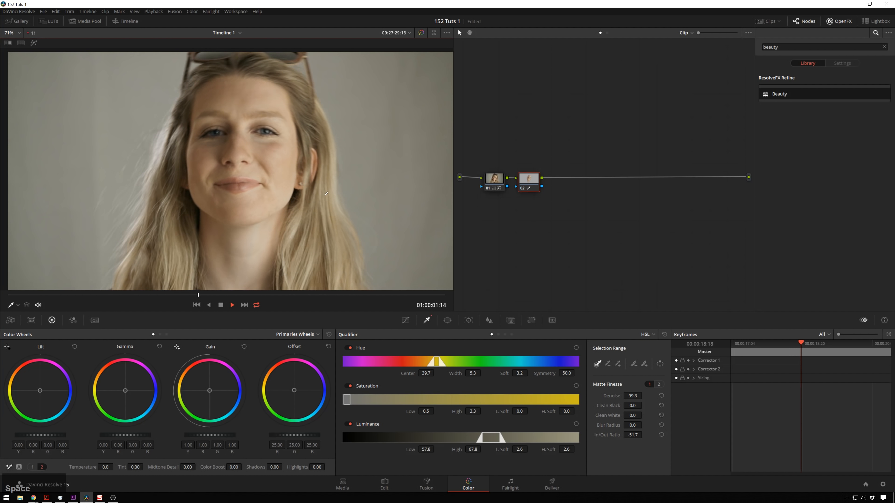
left_click_drag(772, 94, 529, 178)
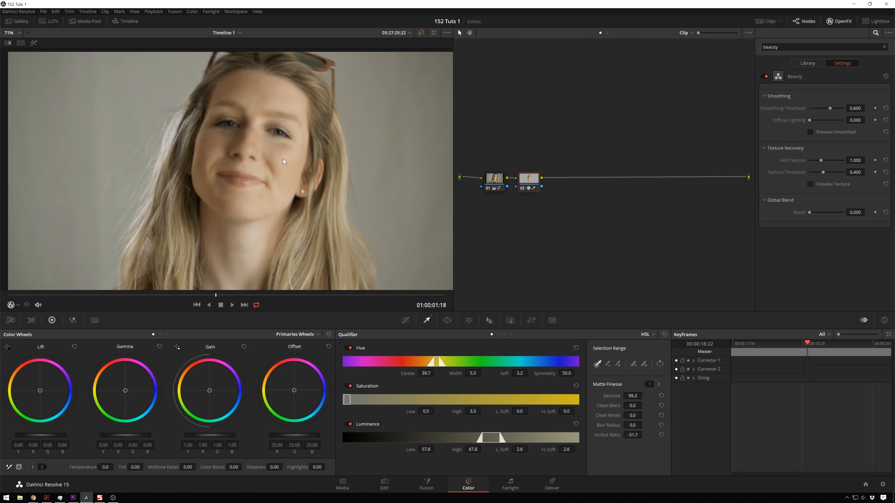
Try the Beauty effect on the first frame with Smoothing Threshold 1.000 and Add Texture about 2.3, and reset both settings.
left_click(211, 305)
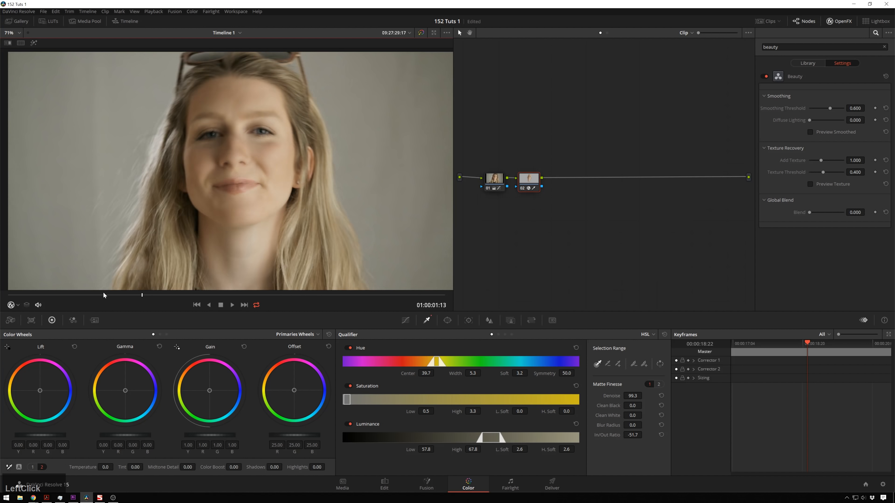
scroll(226, 144, "up", 4)
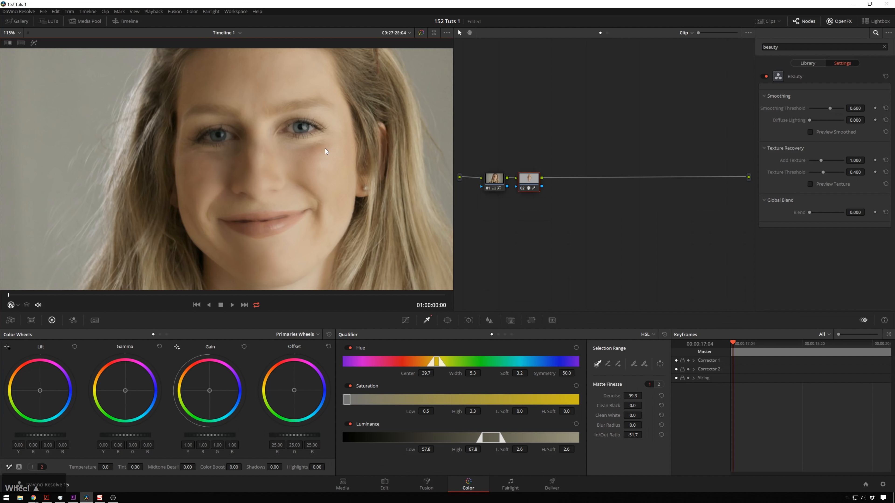
middle_click(325, 148)
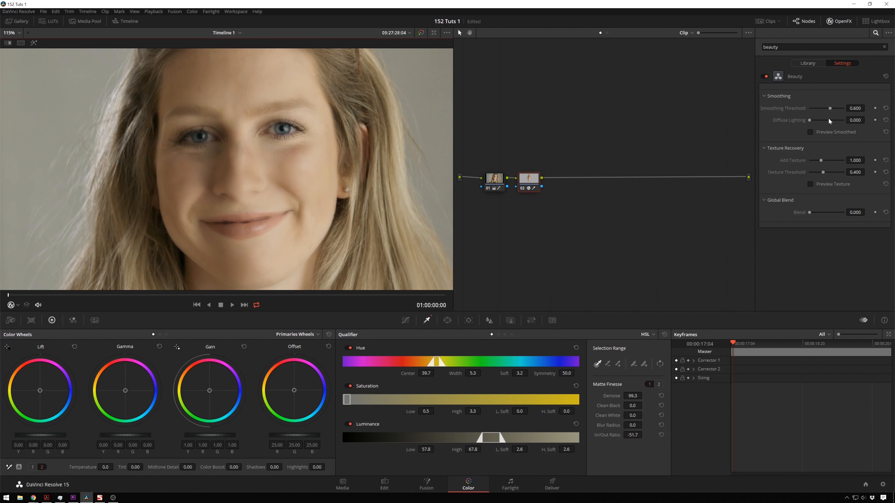
left_click_drag(829, 107, 868, 100)
left_click_drag(820, 158, 831, 160)
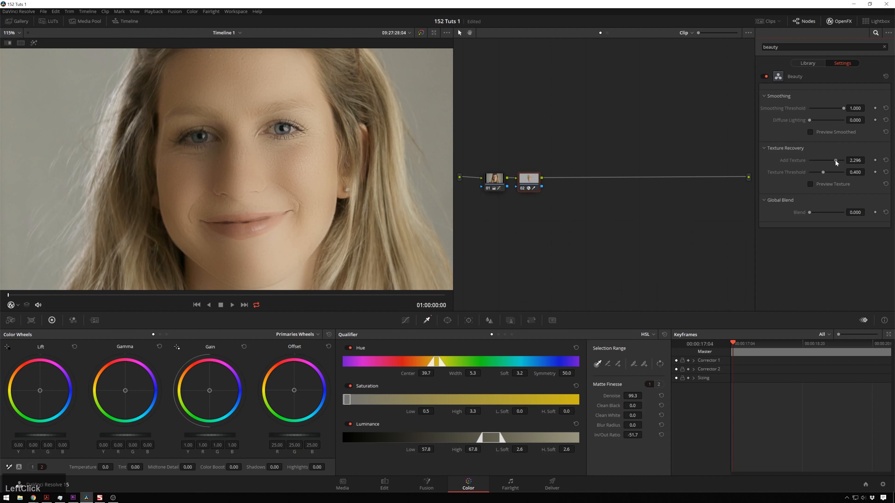
left_click(885, 161)
left_click(885, 108)
Set the Beauty effect's Smoothing Threshold to 0.419 and compare the face with node 02 disabled and enabled.
mouse_move(831, 106)
left_mouse_down()
mouse_move(814, 109)
mouse_move(826, 109)
left_mouse_up()
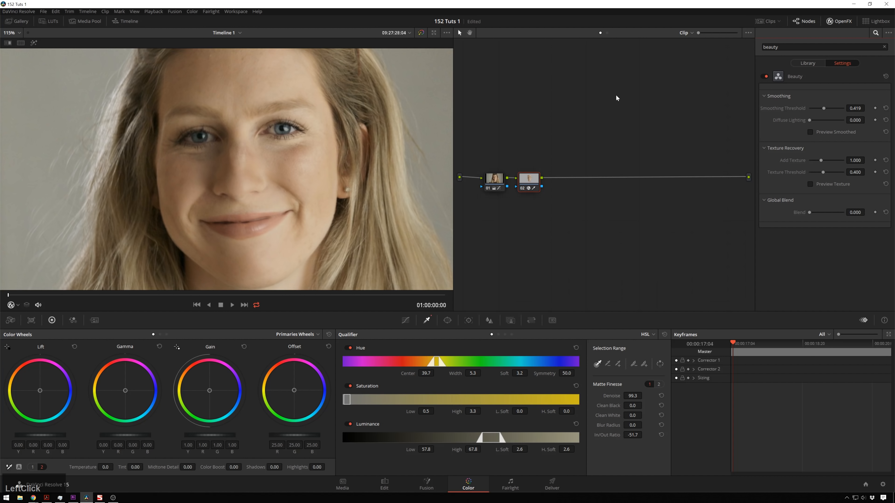
key("ctrl+d")
key("ctrl+d")
key("ctrl+d")
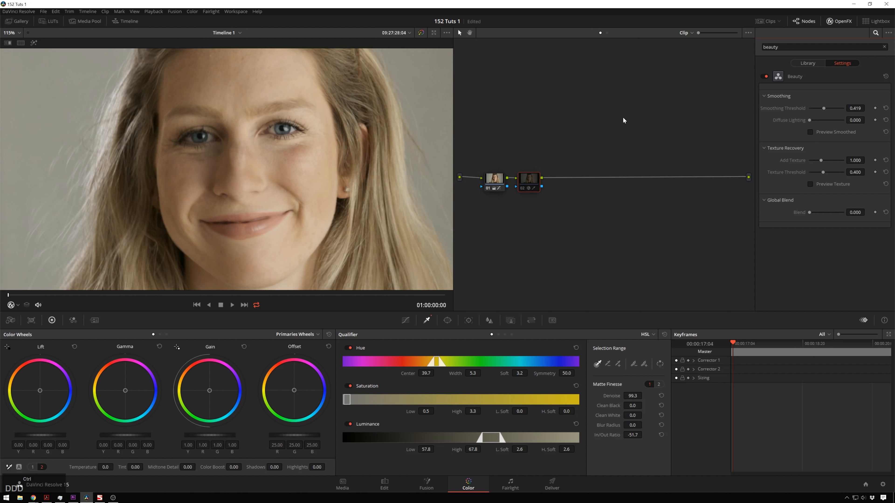
key("ctrl+d")
Set Beauty's Smoothing Threshold to 0.479, Diffuse Lighting to 0.286 and Add Texture to 1.408, and compare the face with node 02 off and on.
left_click_drag(823, 108, 814, 121)
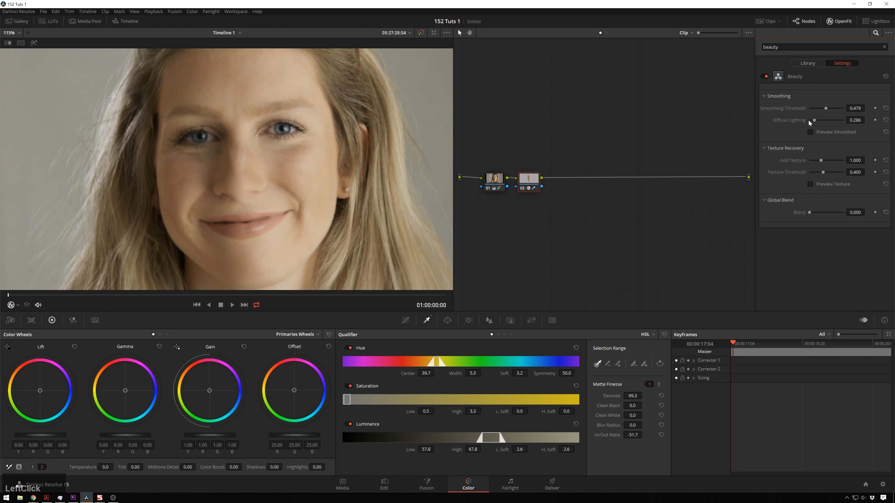
left_click_drag(824, 160, 826, 160)
key("ctrl+d")
key("ctrl+d")
key("ctrl+d")
key("ctrl+d")
key("ctrl+d")
key("ctrl+d")
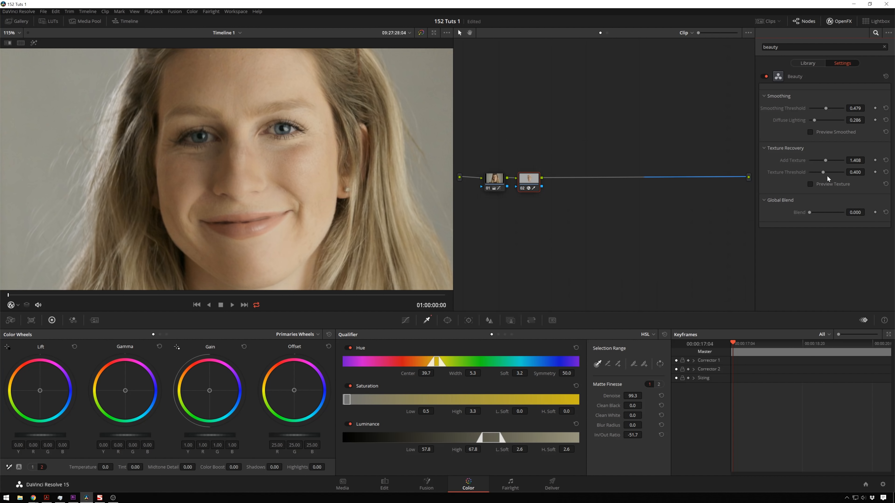
Set the Beauty effect's Global Blend to 0.285 and review the clip in playback with node 02 off and on.
left_click_drag(812, 214, 819, 214)
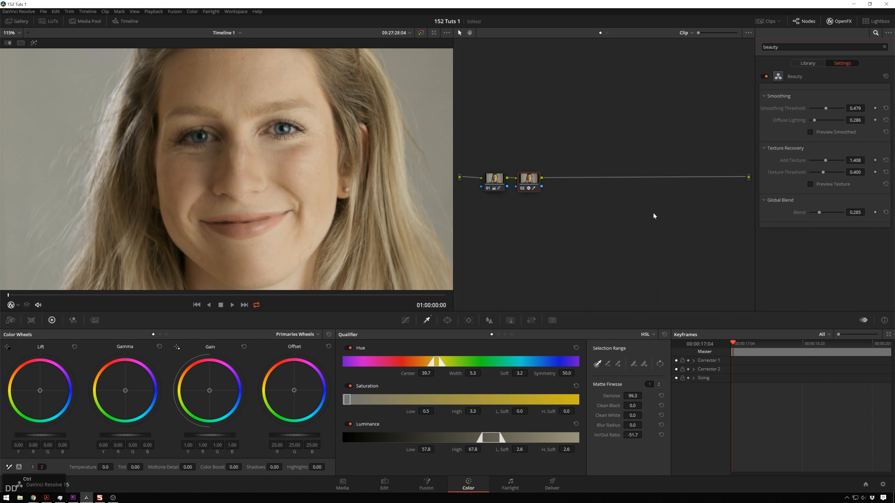
key("shift+z")
key("space")
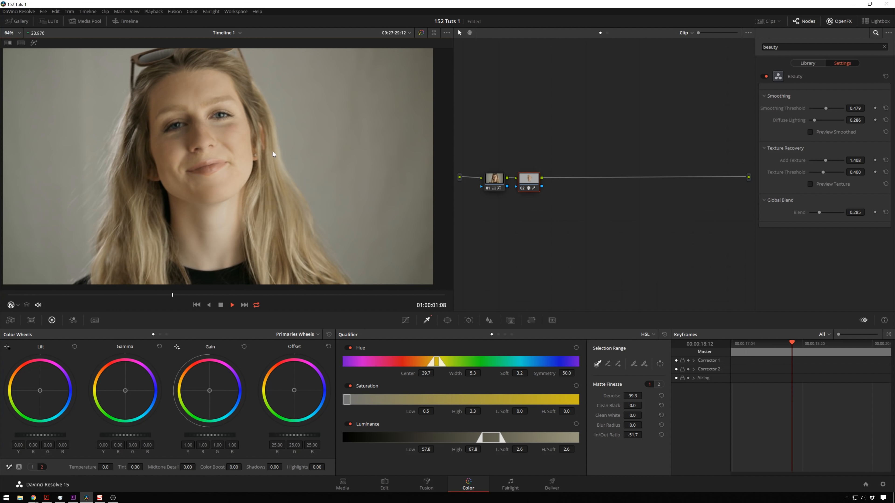
key("space")
key("ctrl+d")
key("ctrl+d")
key("space")
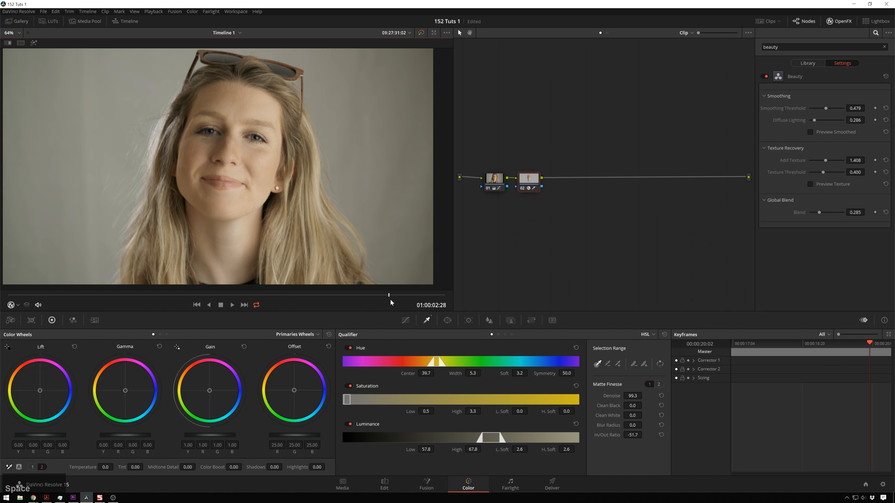
Return to the clip's first frame and add a new color grading version with the face in close view.
left_click_drag(390, 298, 2, 289)
scroll(197, 151, "up", 3)
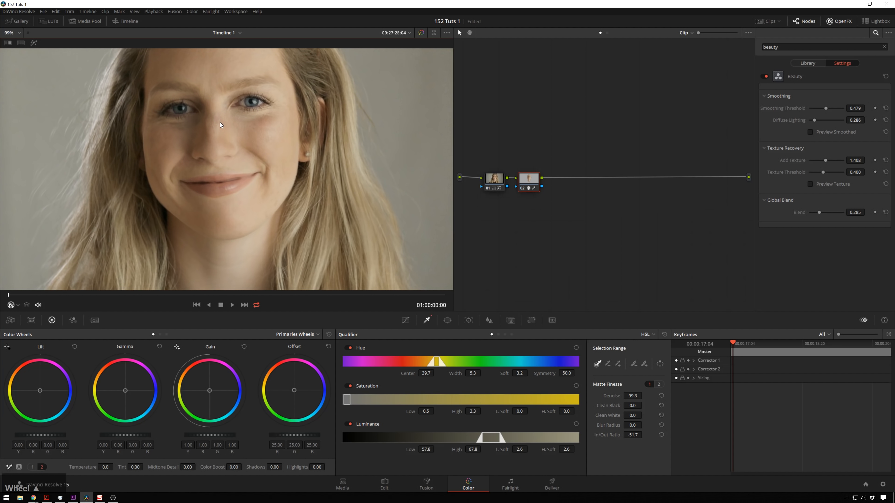
left_click_drag(220, 122, 219, 167)
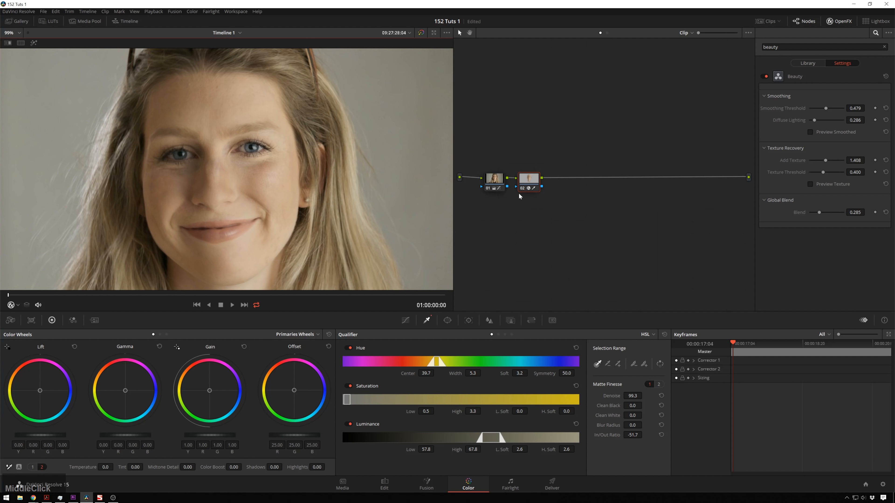
left_click(536, 206)
key("ctrl+y")
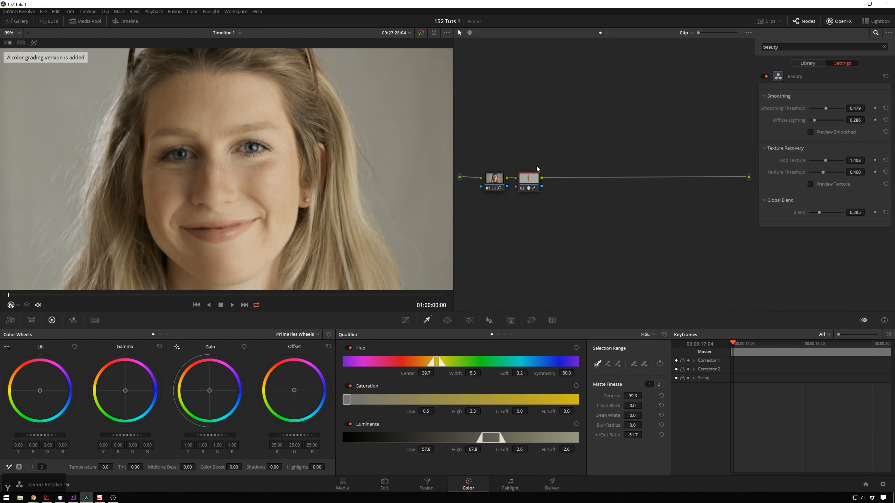
Reset and disable the Beauty effect on node 02, and set the node's Midtone Detail to -42.00.
left_click(885, 76)
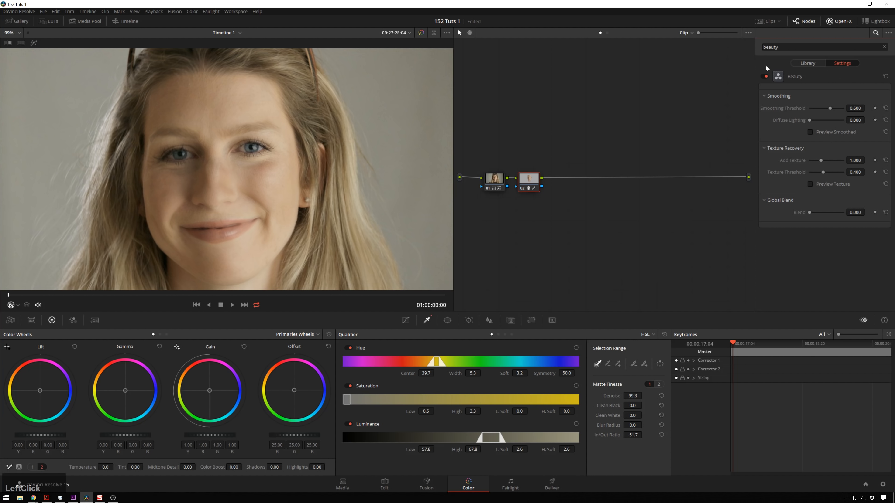
left_click(764, 77)
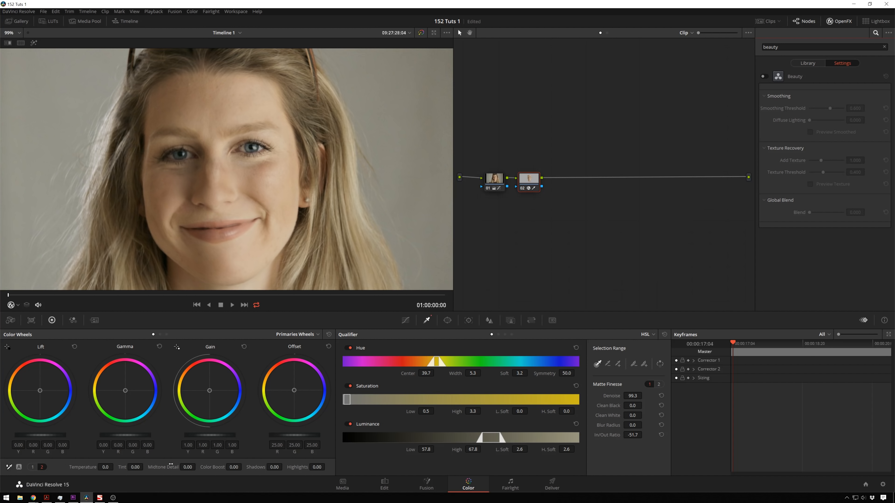
left_click_drag(171, 465, 141, 464)
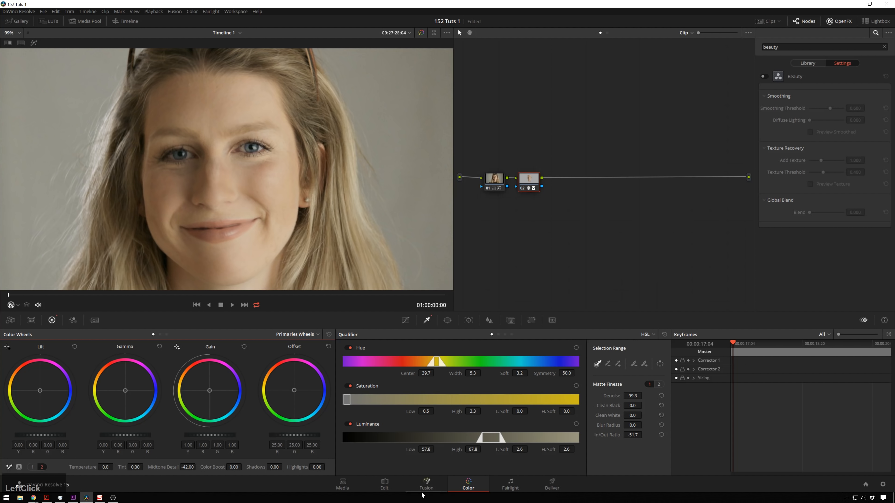
Add a serial node after node 02, invert its key input, and set its Midtone Detail to 61.50.
key("alt+s")
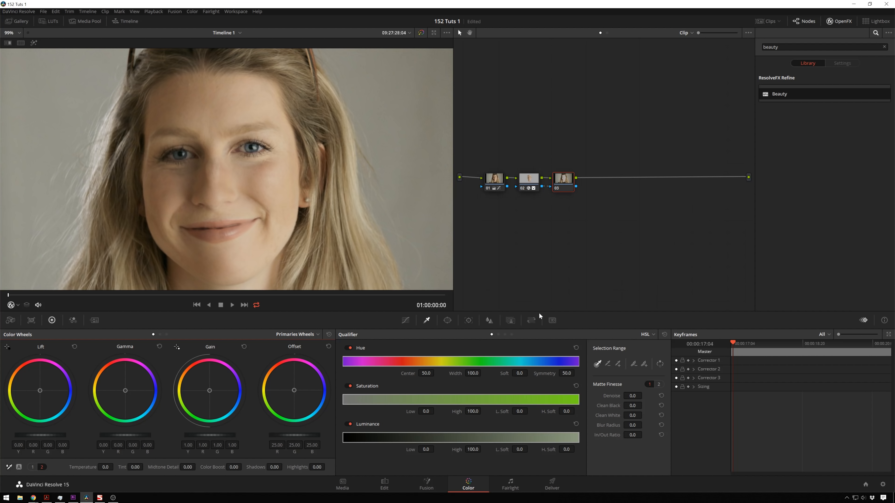
left_click(510, 320)
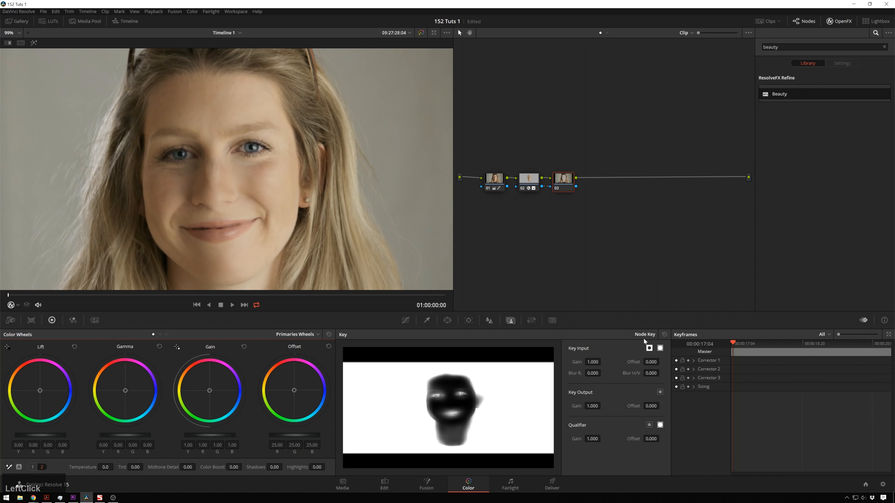
left_click(648, 348)
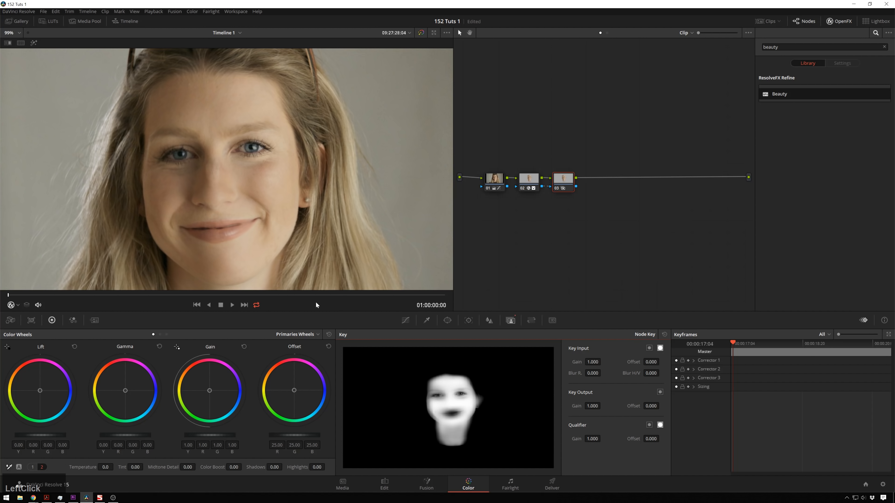
left_click_drag(170, 469, 198, 467)
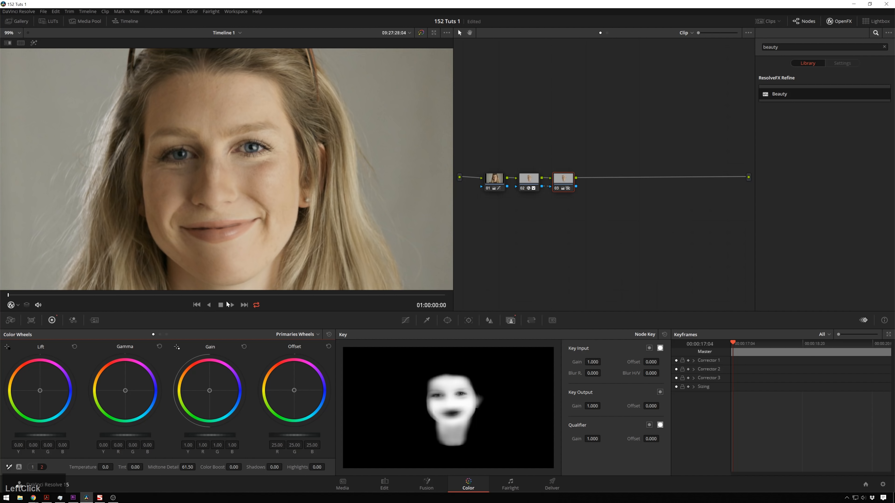
Compare the Beauty version with the midtone-detail version, and set node 02's Midtone Detail to -70.00 in the latter.
key("ctrl+b")
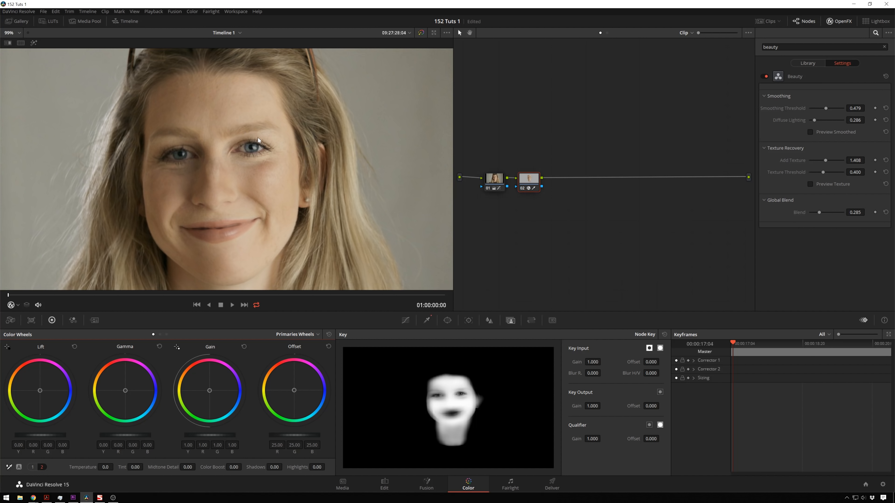
key("ctrl+b")
left_click(528, 178)
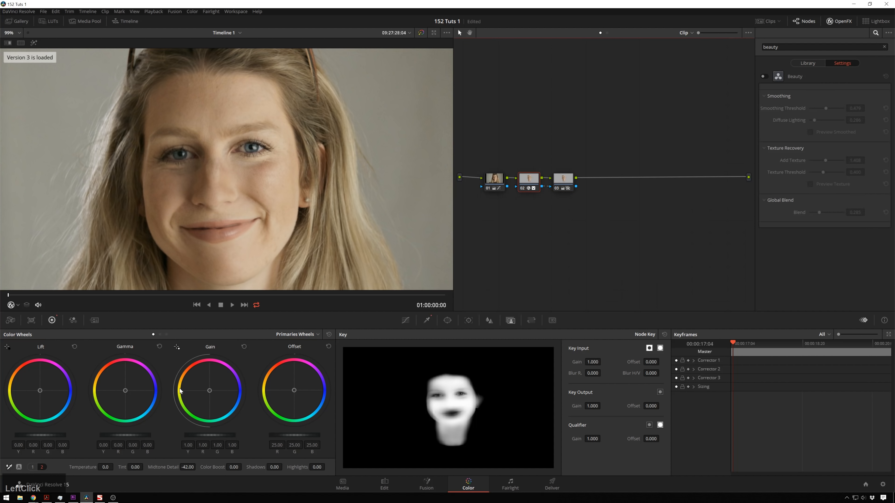
left_click(170, 467)
left_click_drag(170, 467, 168, 467)
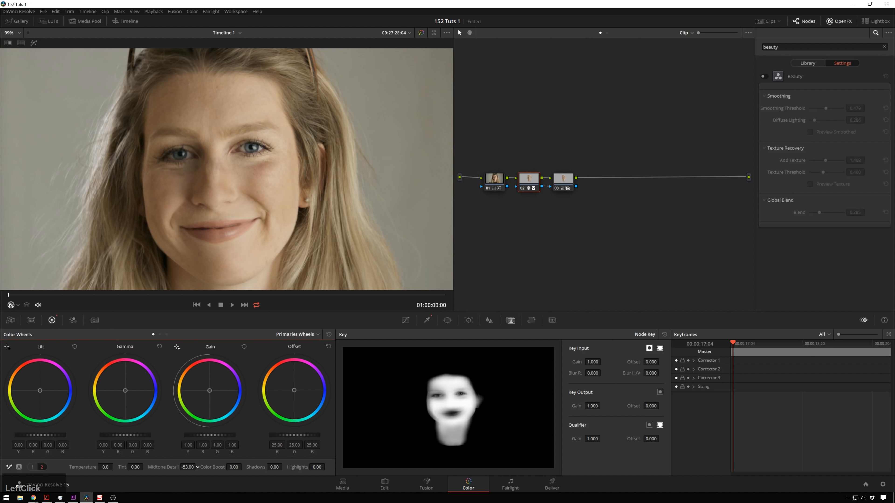
Switch repeatedly between grading versions 2 and 3 to compare the skin smoothing on the face.
key("ctrl+b")
key("ctrl+b")
key("ctrl+b")
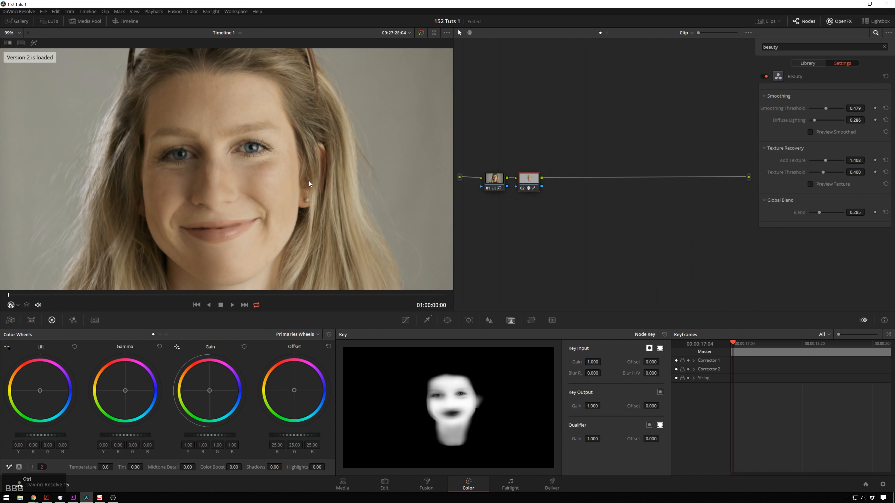
key("ctrl+b")
key("ctrl+b")
key("ctrl+b")
key("ctrl+b")
key("ctrl+b")
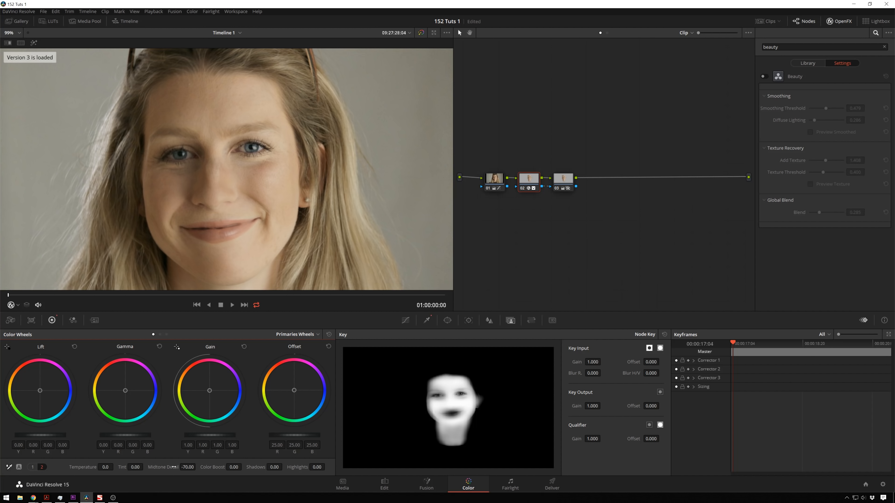
Slightly lower node 02's Midtone Detail and set node 03's Midtone Detail to 66.00.
left_click_drag(173, 467, 171, 467)
left_click(556, 176)
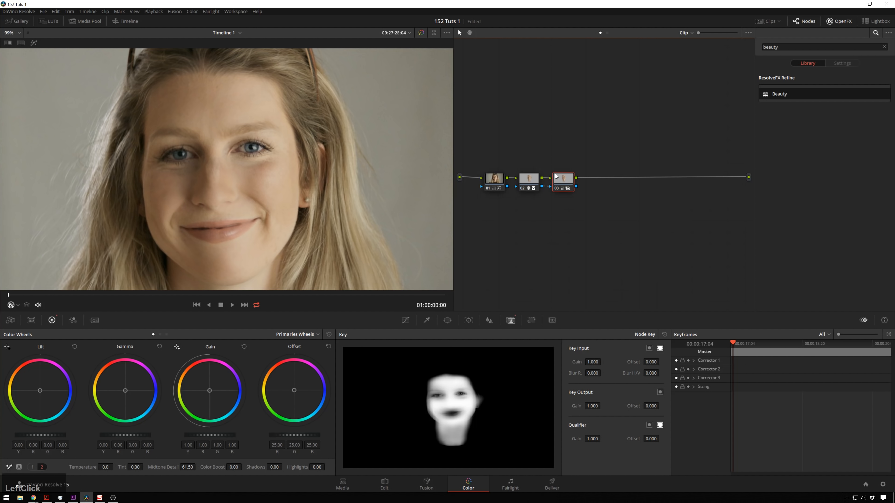
left_click_drag(167, 464, 174, 464)
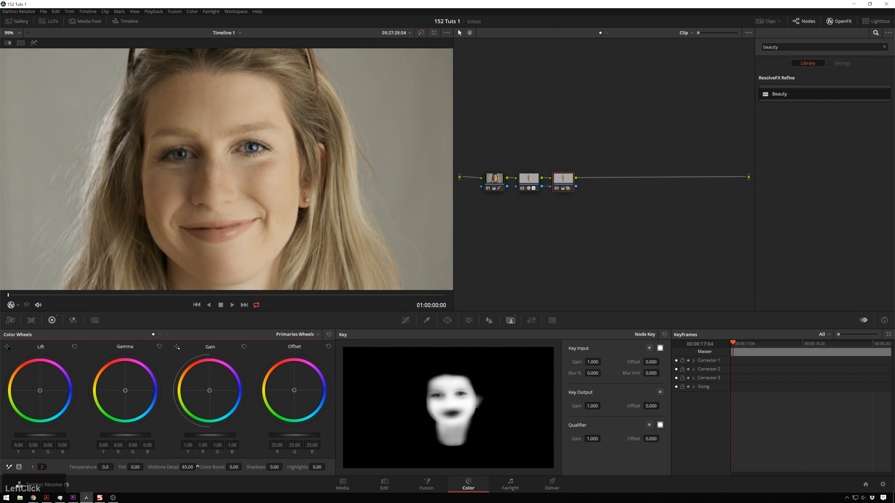
Compare the skin around the mouth and eyes between versions 2 and 3, then examine version 3 across the whole frame.
key("ctrl+b")
key("ctrl+b")
key("ctrl+b")
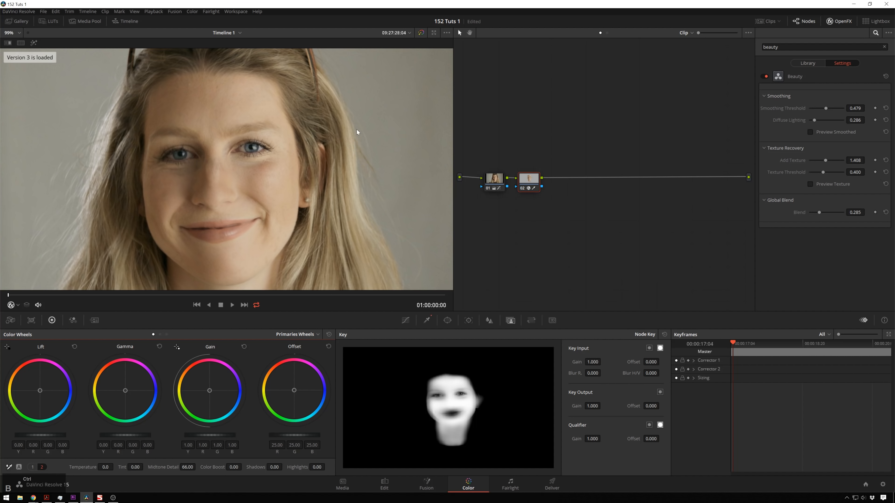
key("ctrl+b")
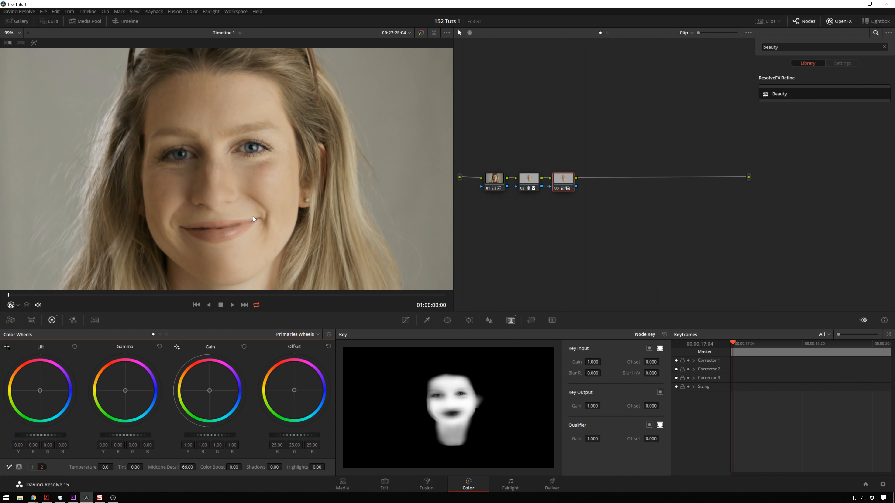
key("ctrl+b")
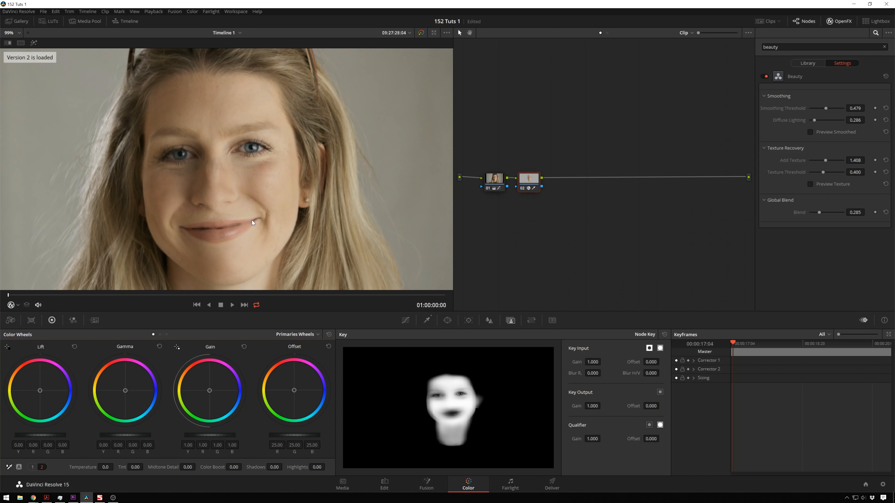
key("ctrl+b")
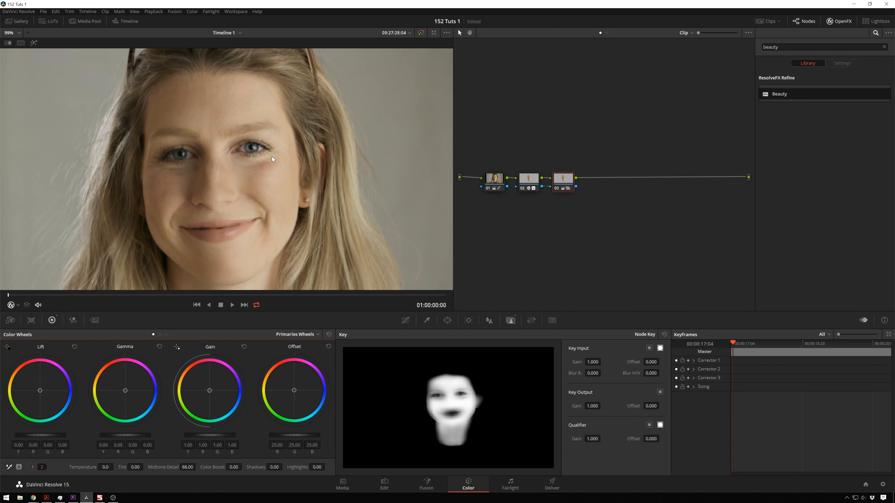
key("ctrl+b")
key("ctrl+b")
scroll(295, 170, "down", 3)
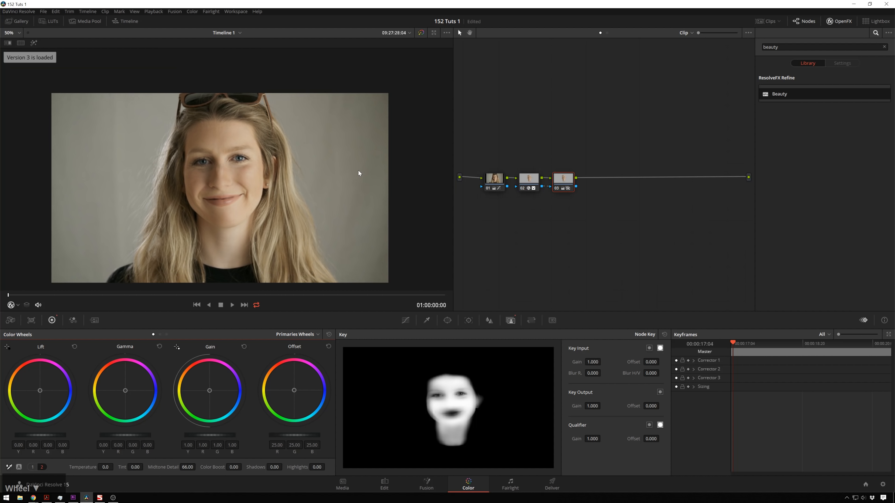
scroll(358, 171, "down", 1)
left_click_drag(319, 170, 319, 127)
scroll(328, 135, "up", 2)
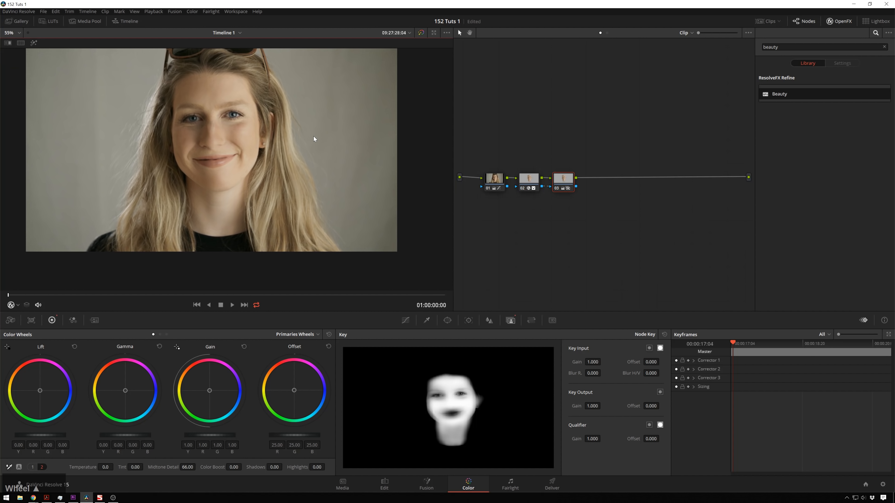
middle_click(311, 137)
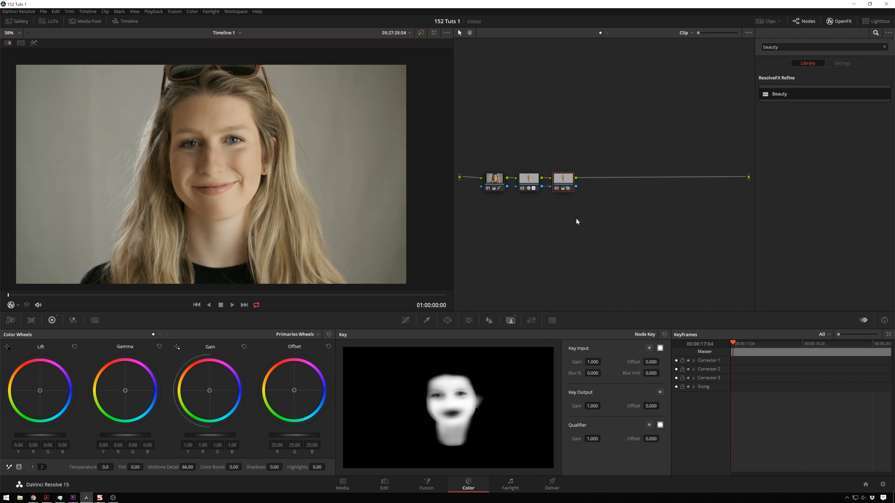
Save the project and add a new serial node after node 03.
key("ctrl+s")
key("alt+s")
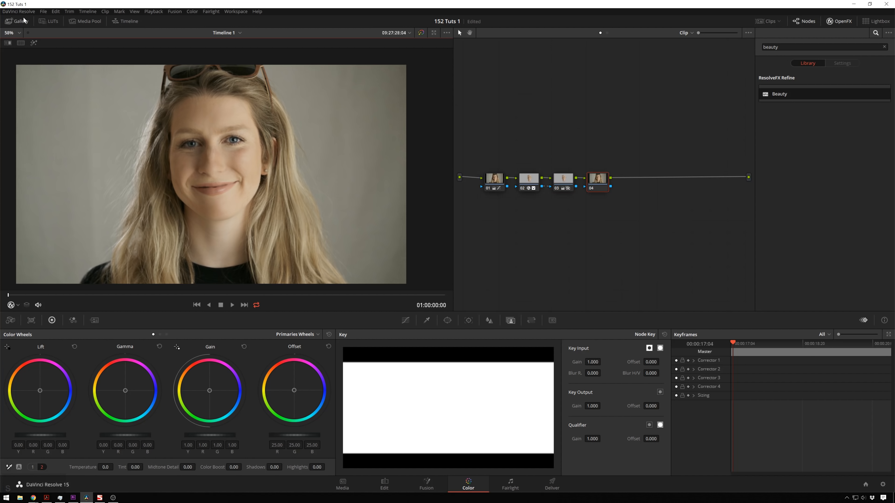